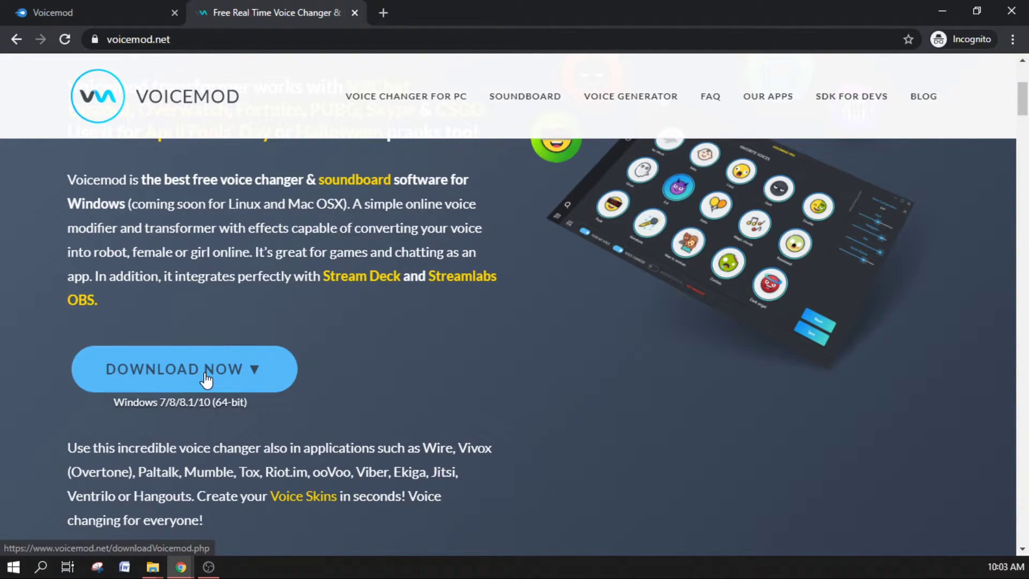
click(204, 372)
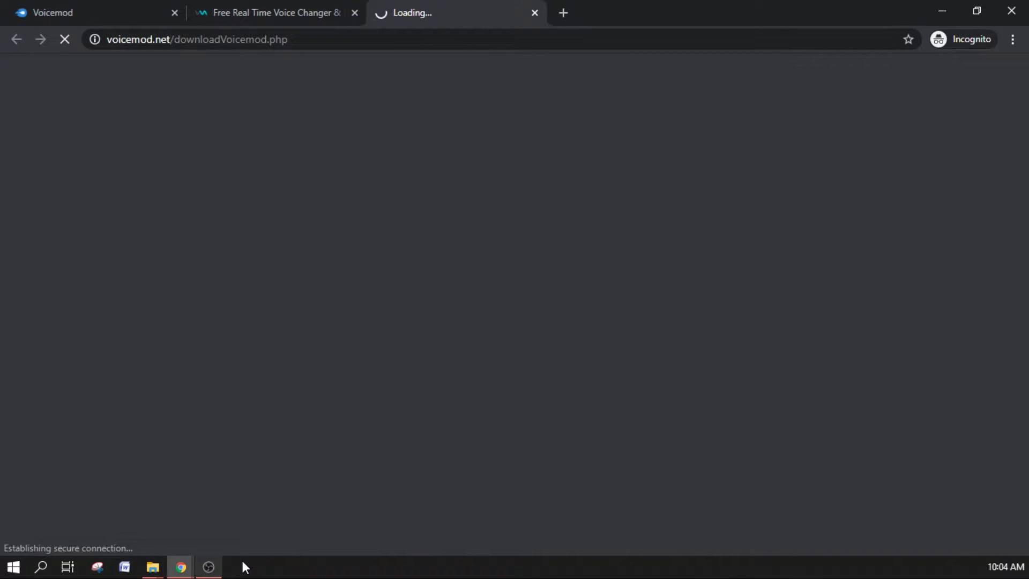
click(535, 12)
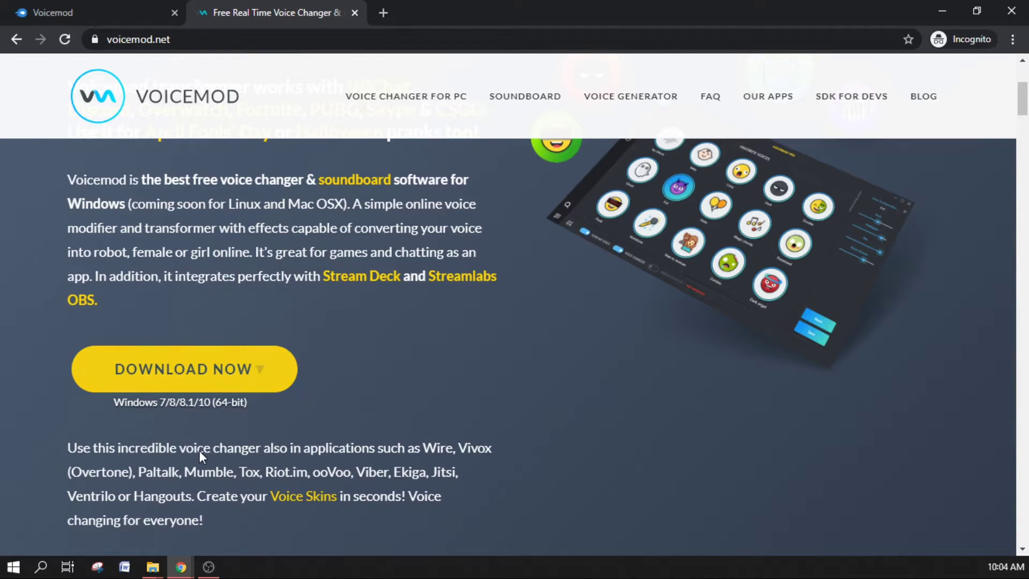
click(215, 369)
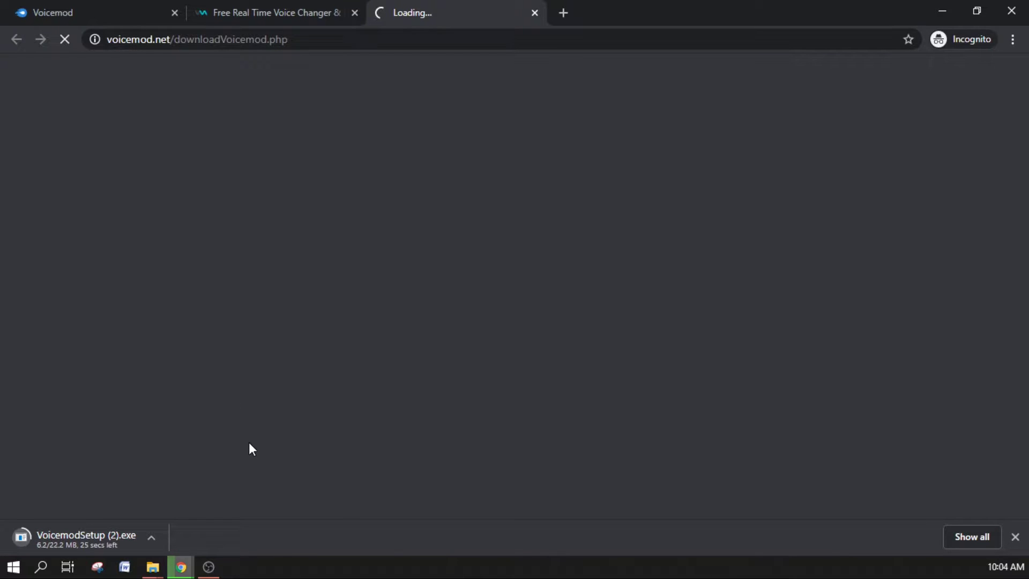
click(166, 539)
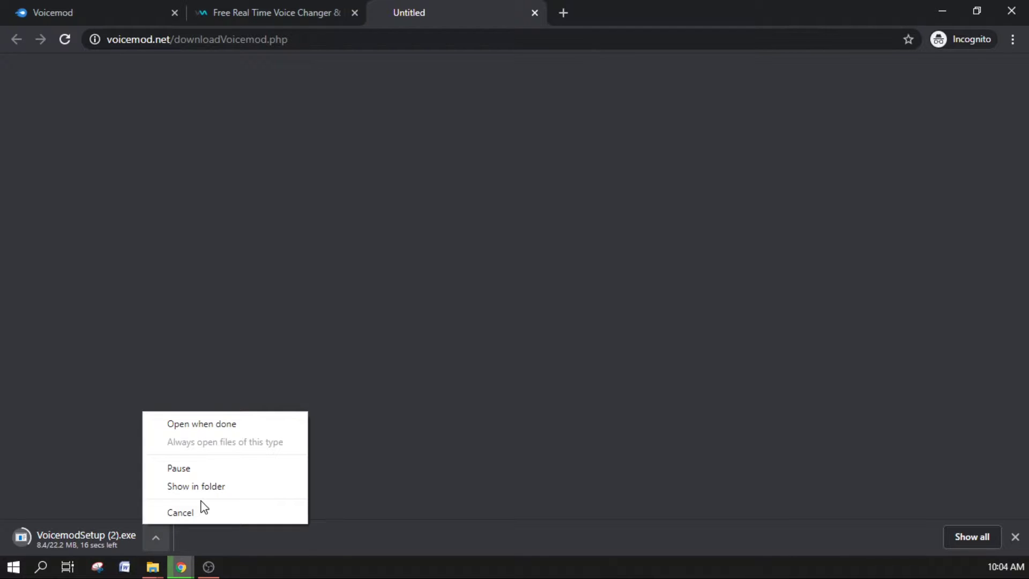
click(185, 512)
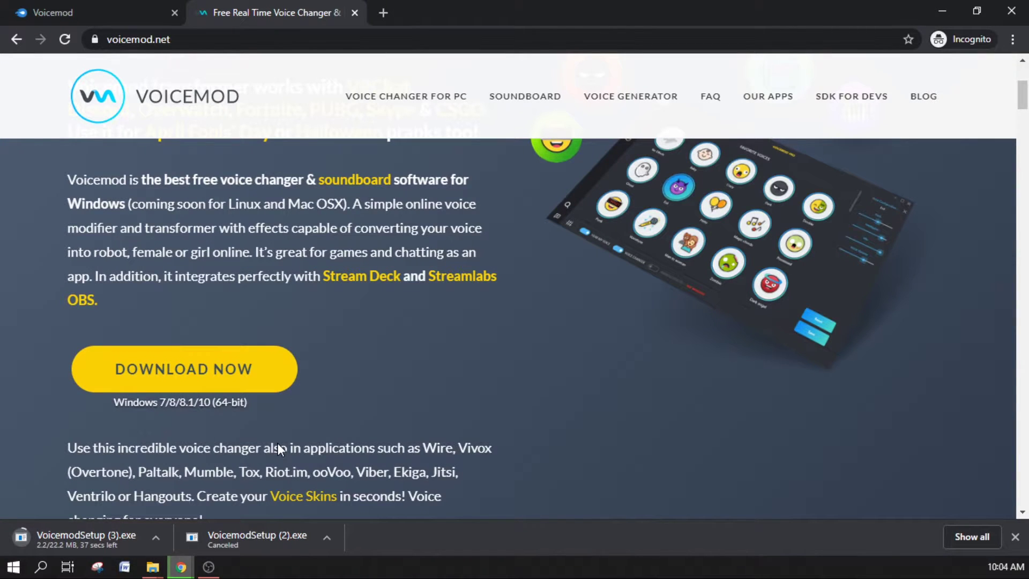
click(155, 538)
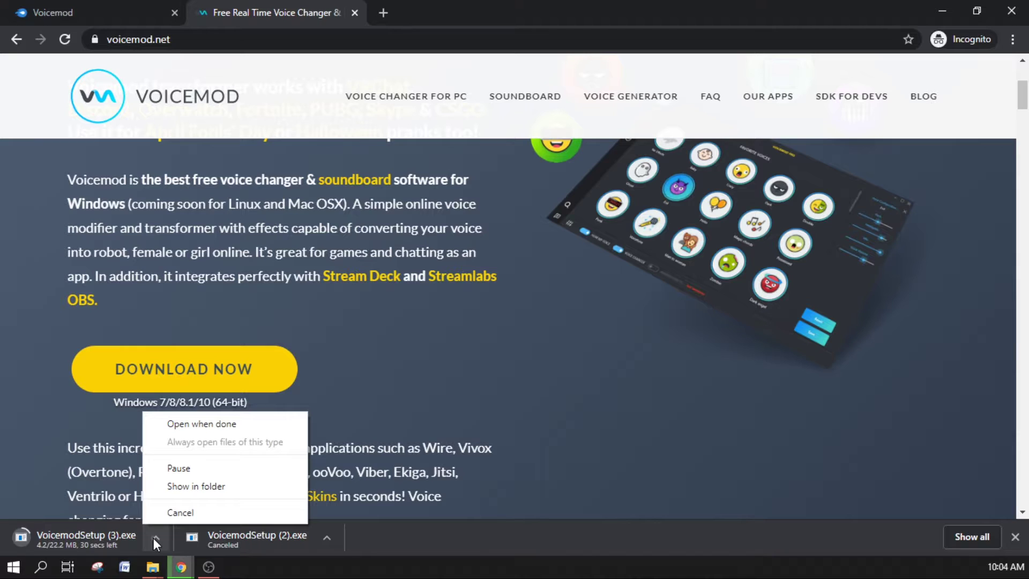
click(180, 512)
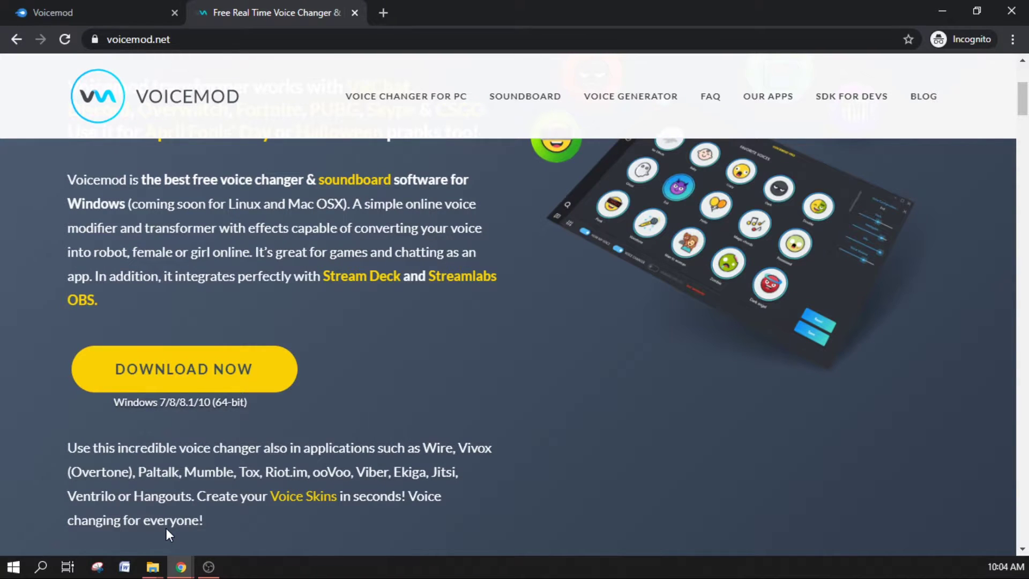
Run the VoicemodSetup installer from the Tutorial folder in File Explorer
click(153, 566)
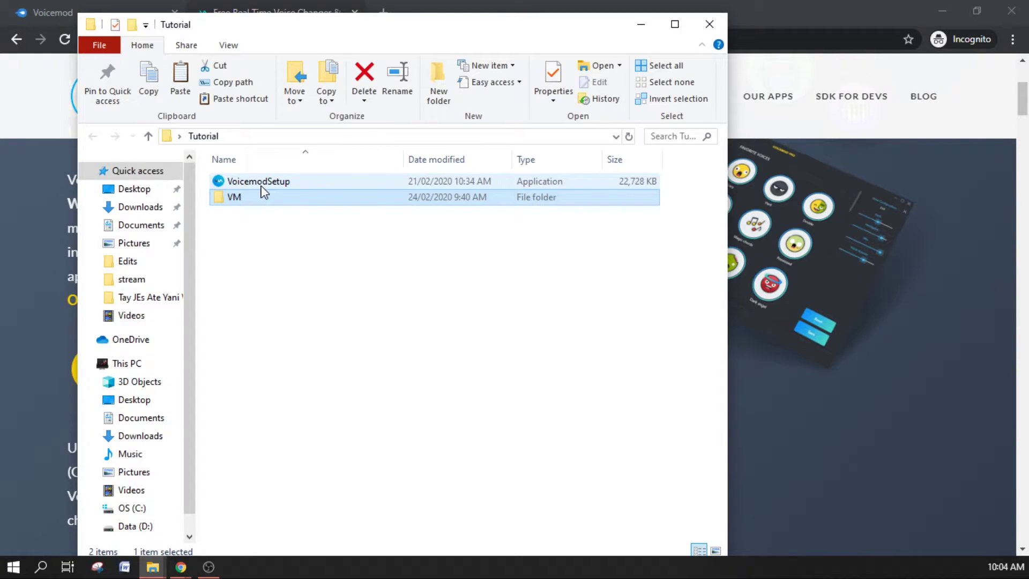
click(262, 183)
double_click(278, 182)
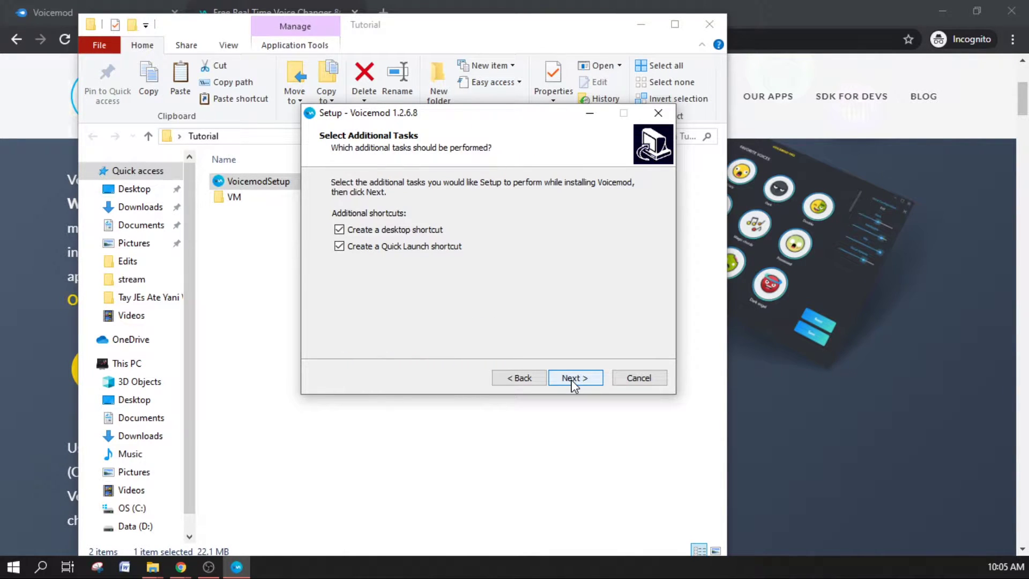
Install Voicemod with desktop and Quick Launch shortcuts, and finish setup with Launch Voicemod enabled
click(574, 380)
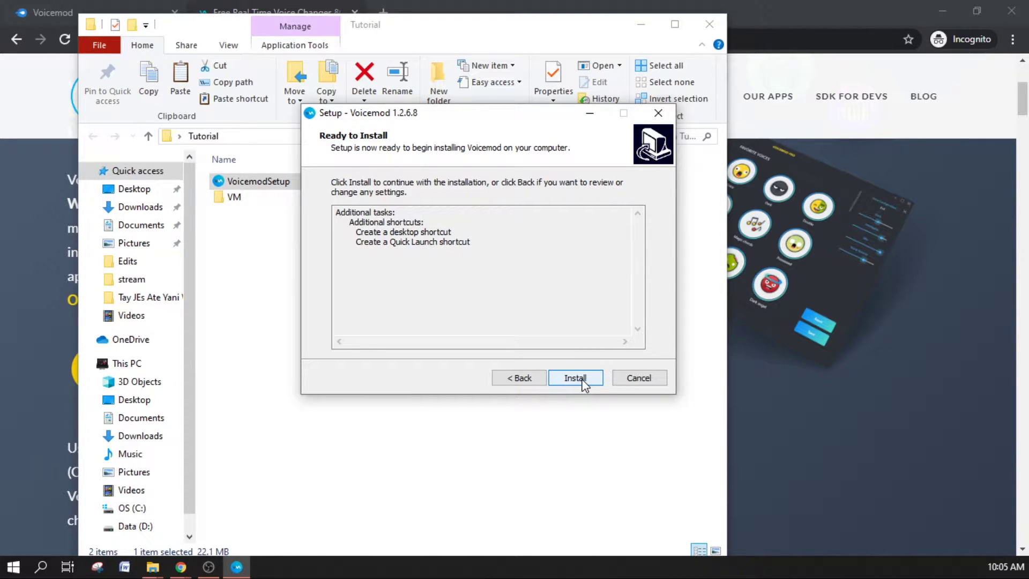
click(582, 380)
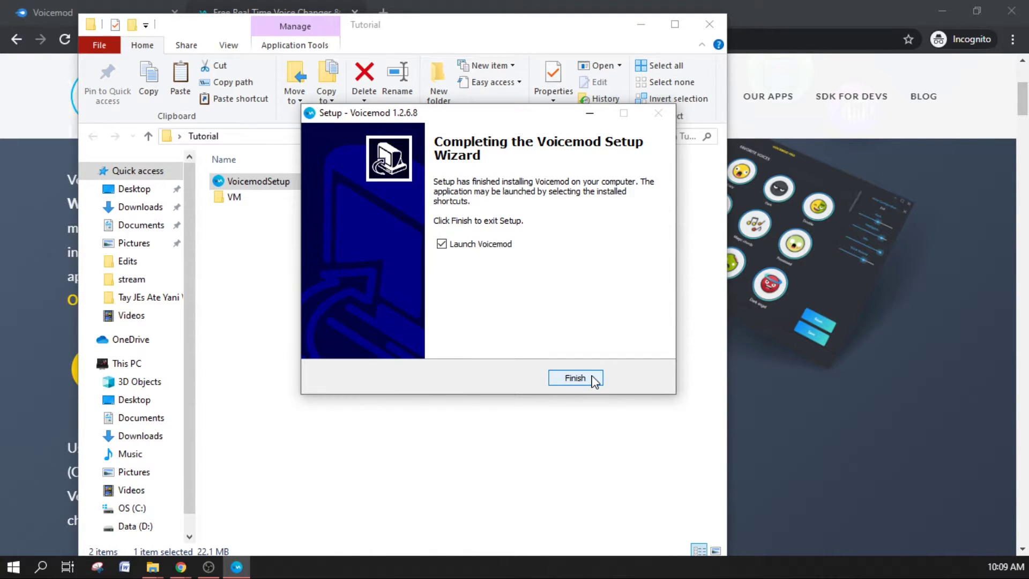
click(594, 379)
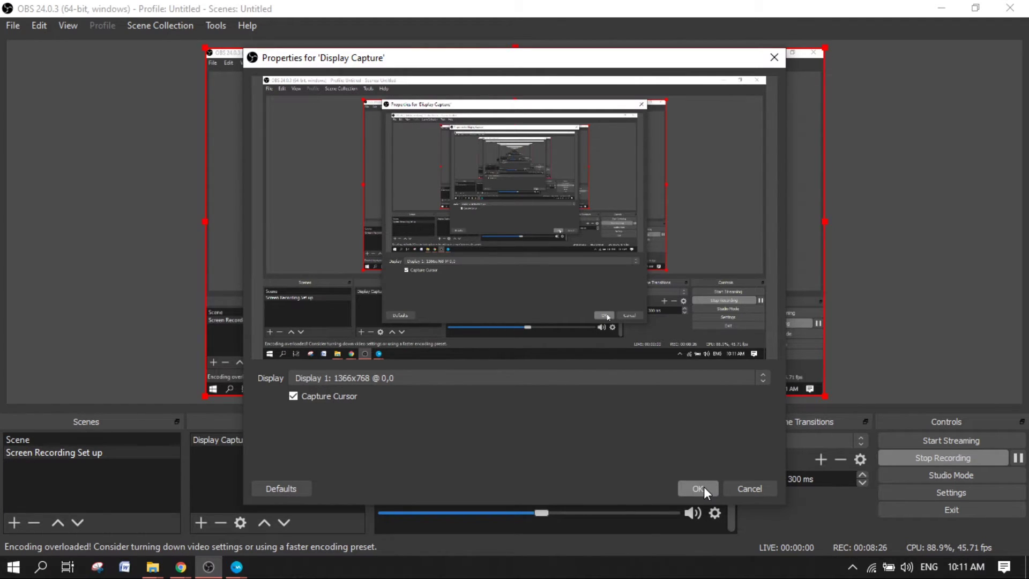
click(703, 487)
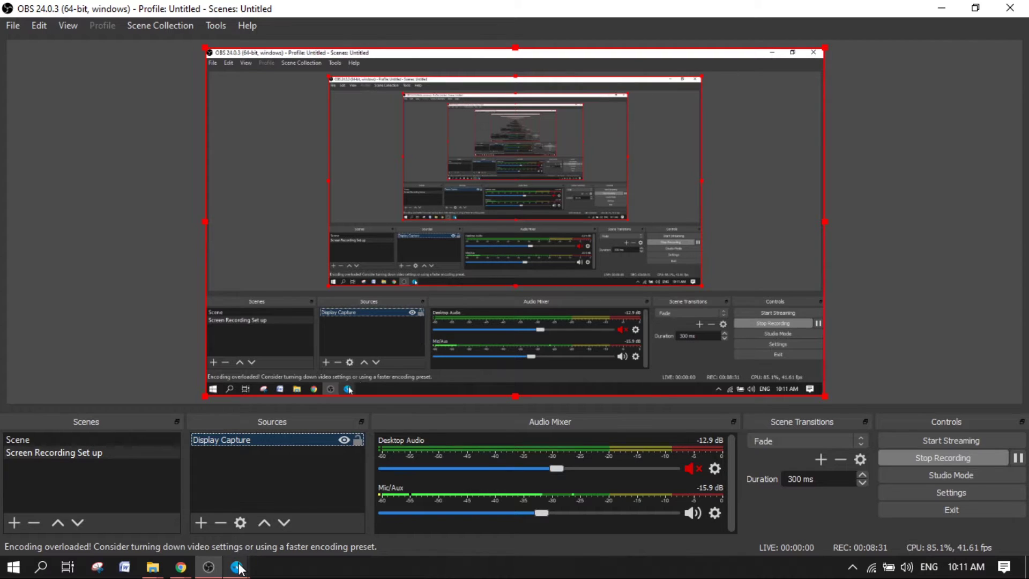
mouse_move(237, 567)
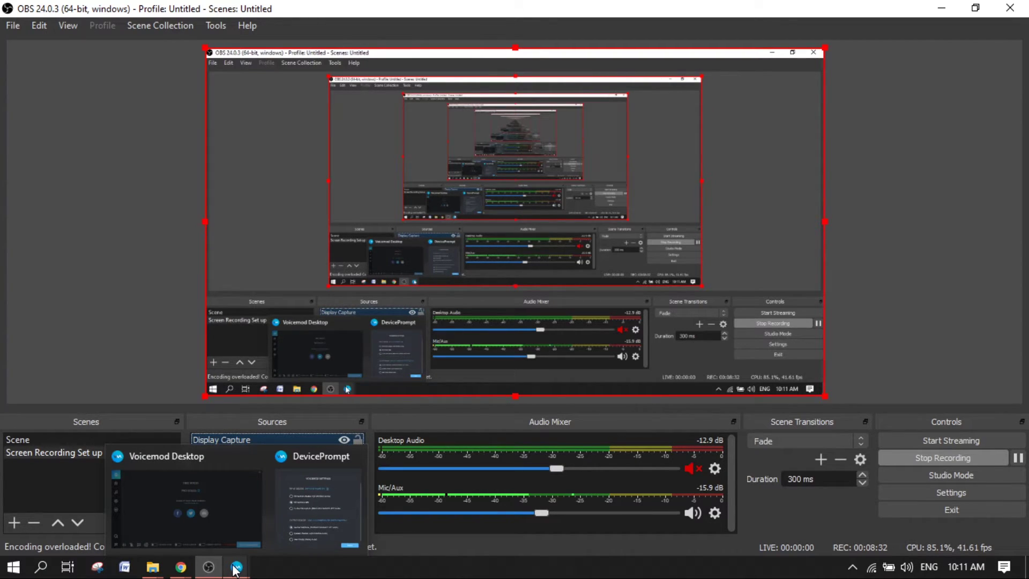
click(318, 507)
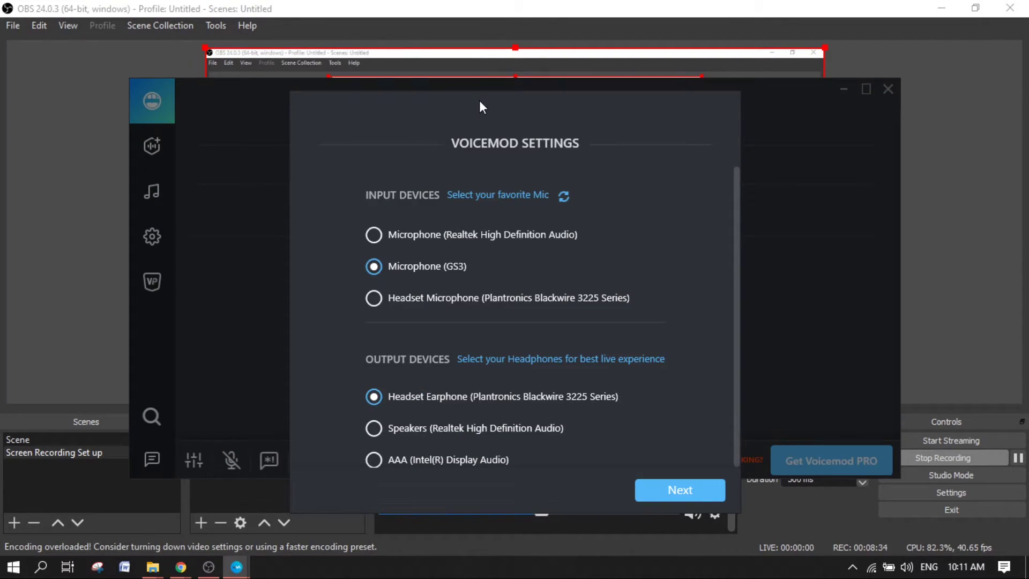
click(517, 6)
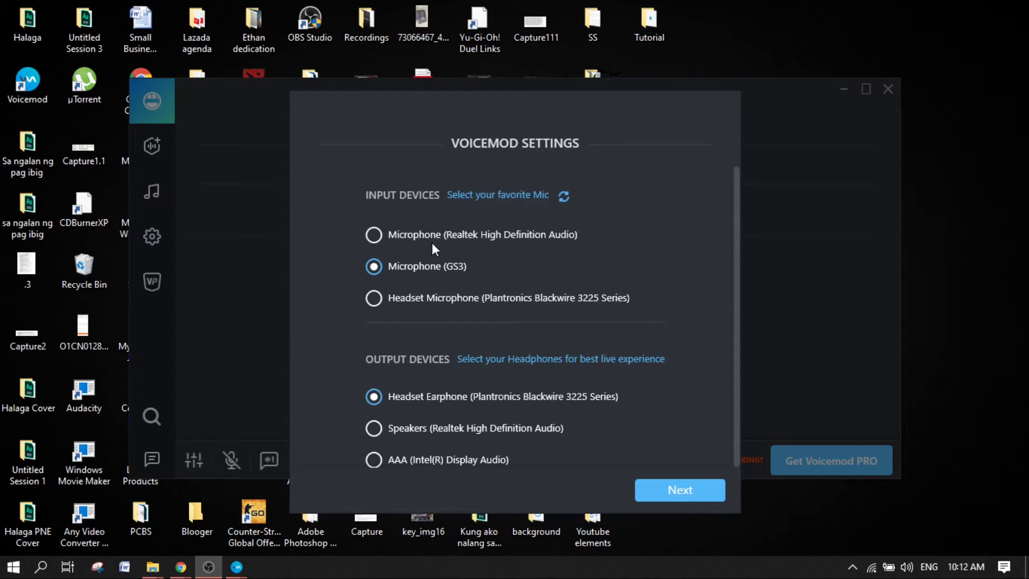
Use Microphone (GS3) as the input device, keep Headset Earphone (Plantronics Blackwire 3225 Series) as output, and continue the setup
click(419, 272)
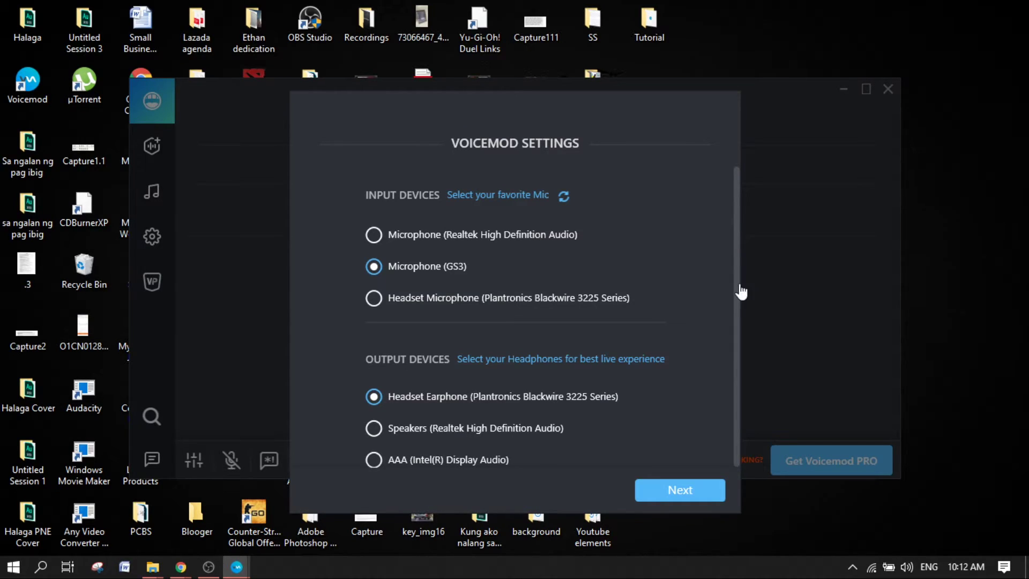
drag(734, 292, 735, 316)
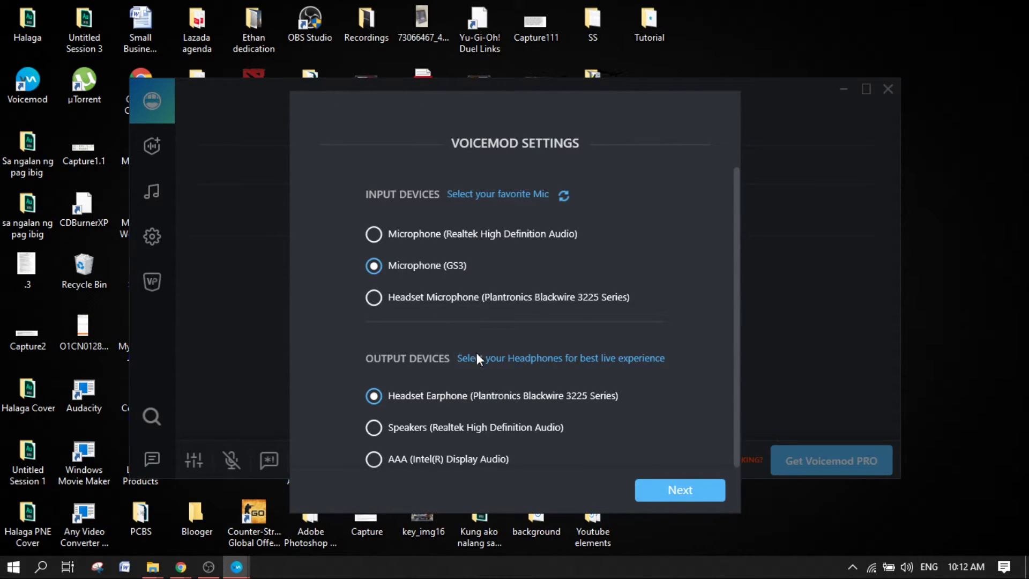
click(688, 503)
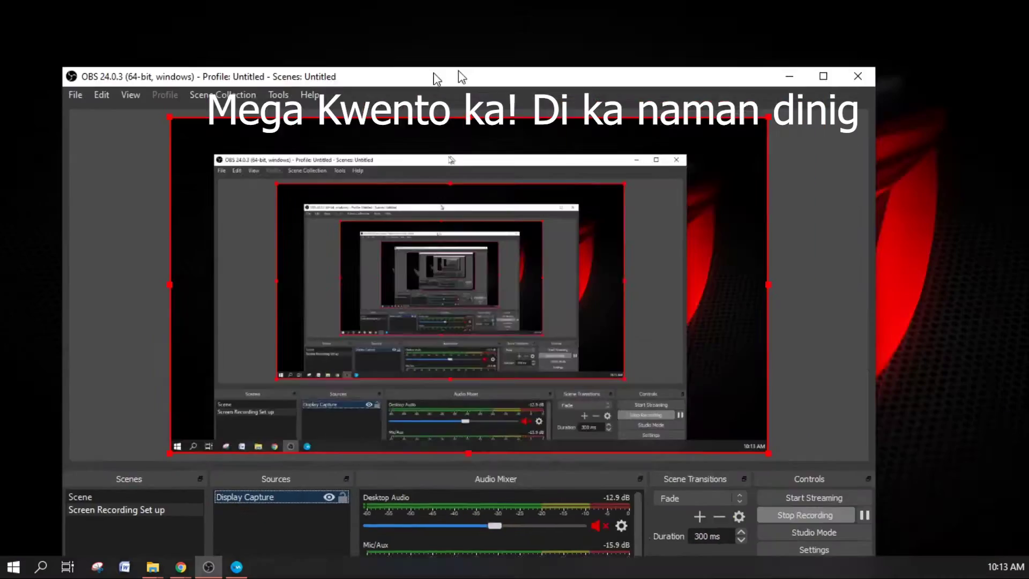
Bring up the Voicemod window, review its audio device and advanced settings, and return to the voice list
click(209, 566)
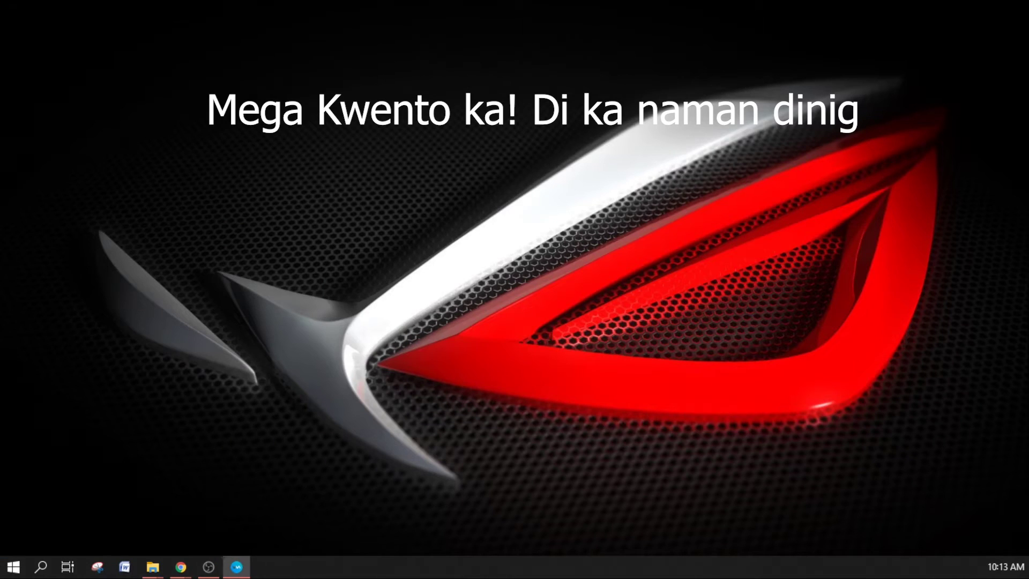
click(237, 567)
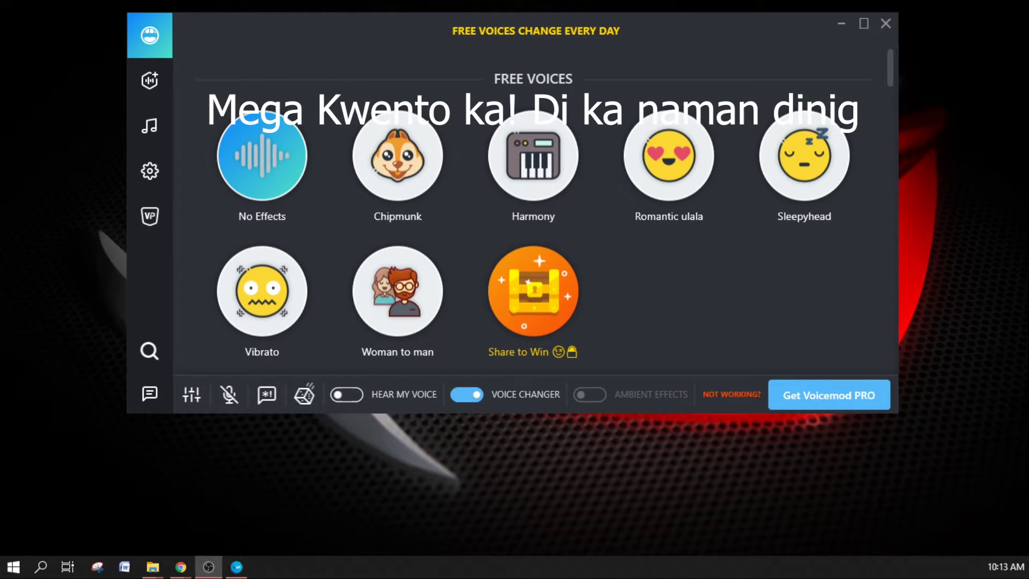
click(150, 171)
scroll(884, 161, down, 5)
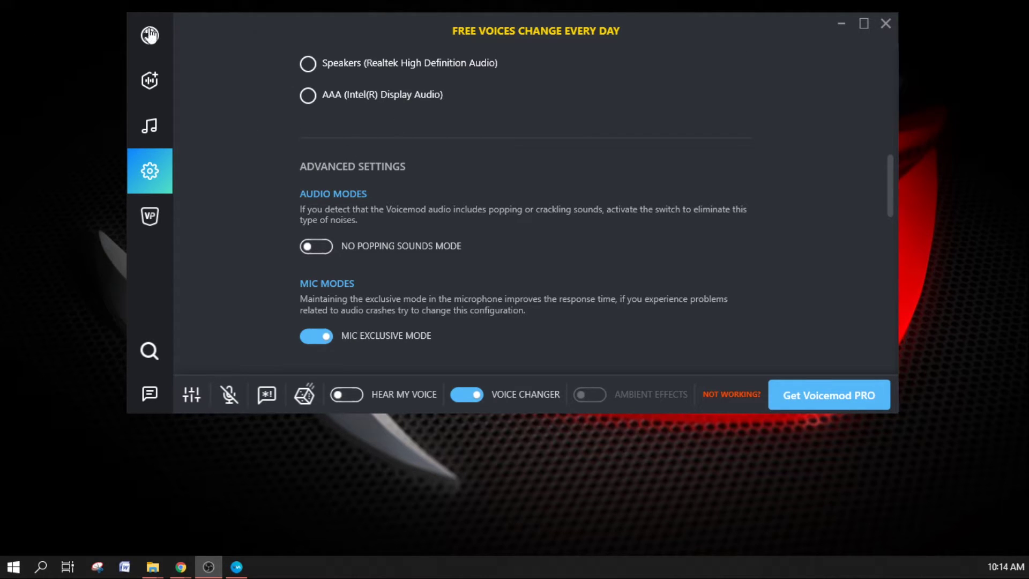
click(153, 43)
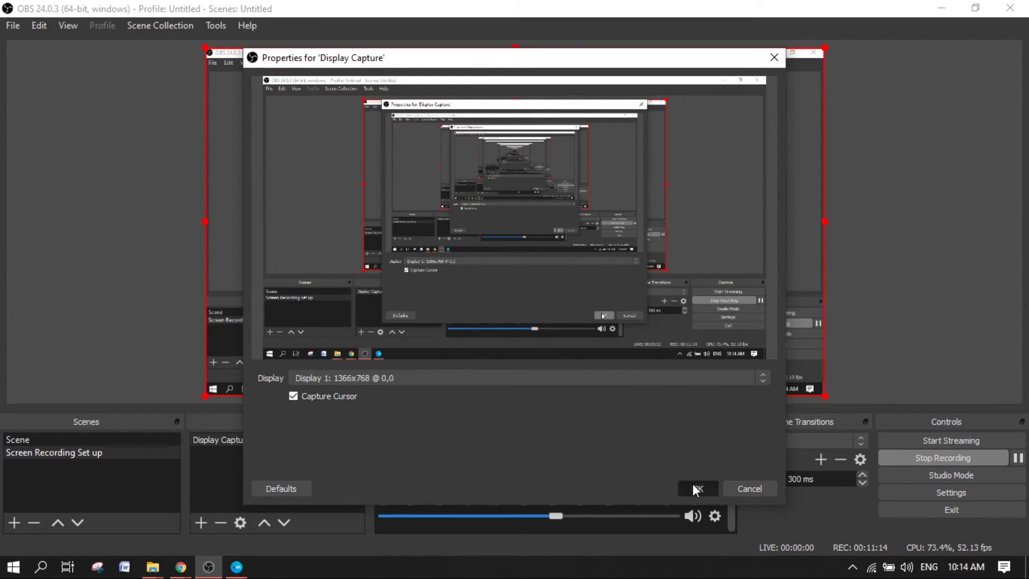
In OBS, accept the Display Capture properties and set the Mic/Aux device to Microphone (Voicemod Virtual Audio Device (WDM))
click(693, 486)
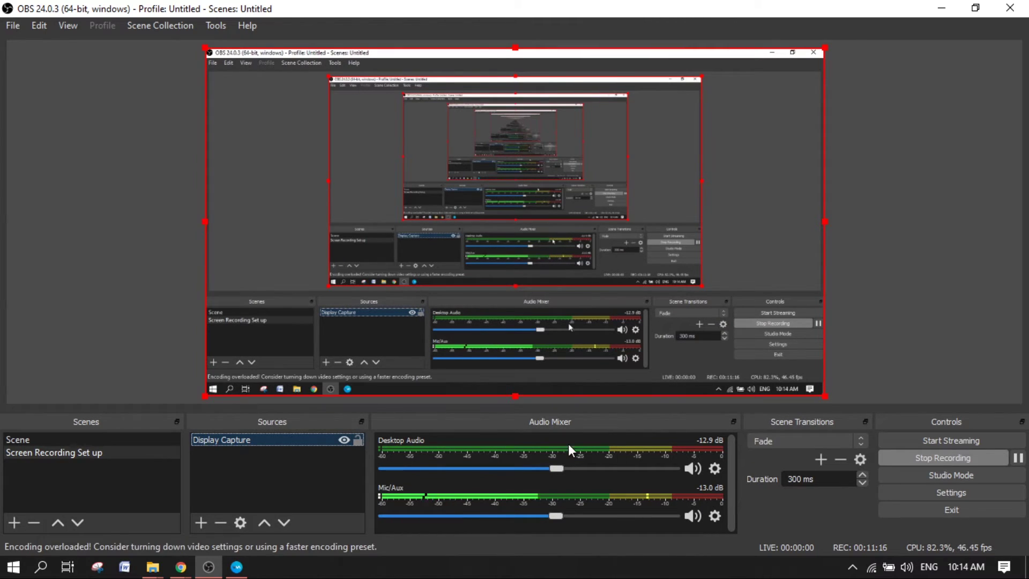
click(719, 519)
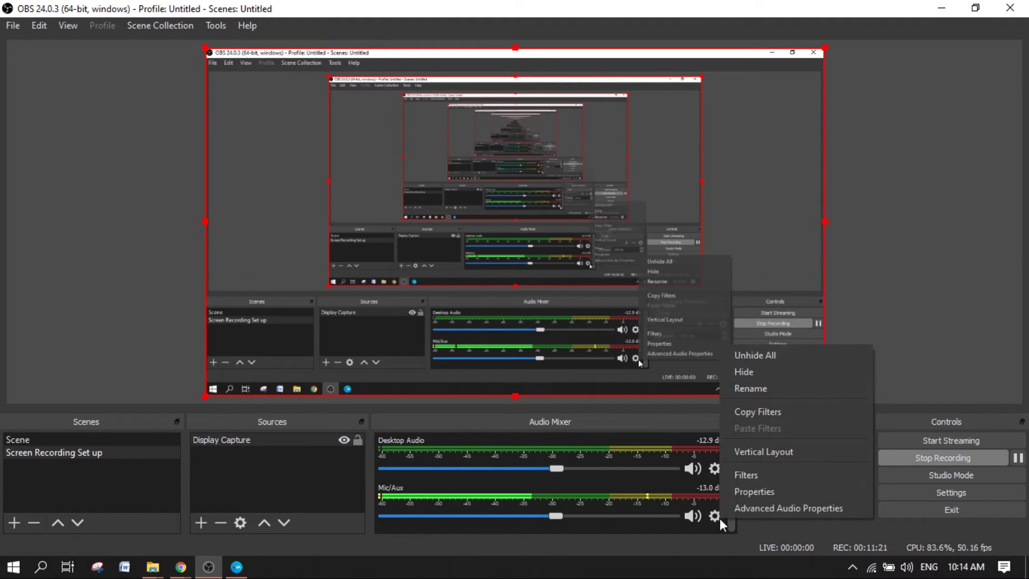
click(765, 491)
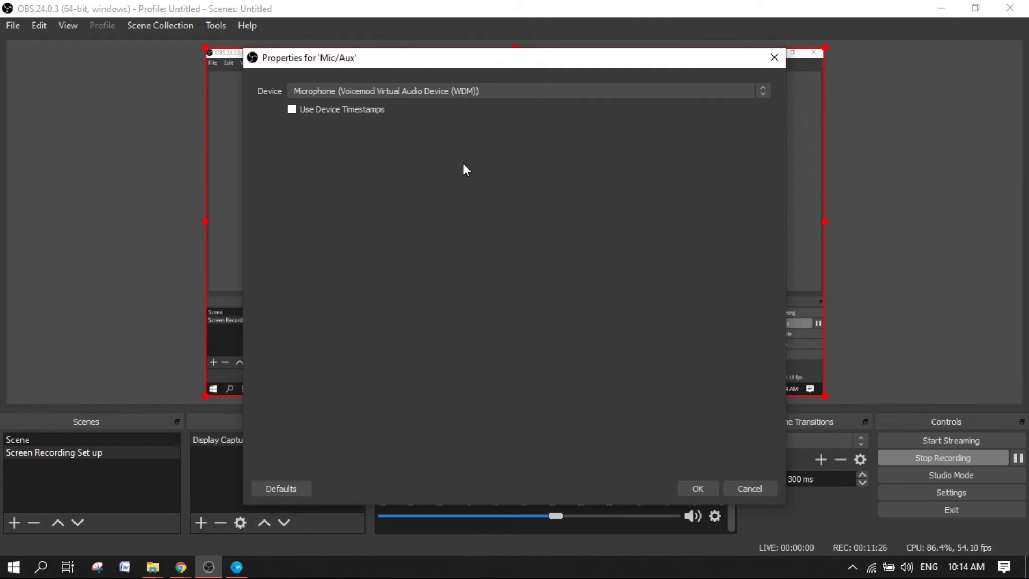
click(445, 90)
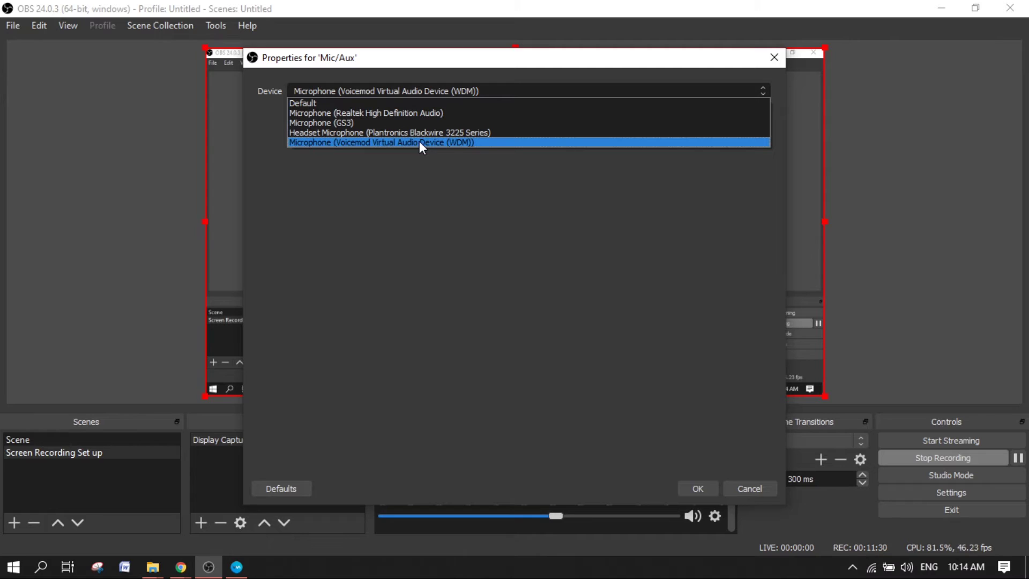
click(479, 141)
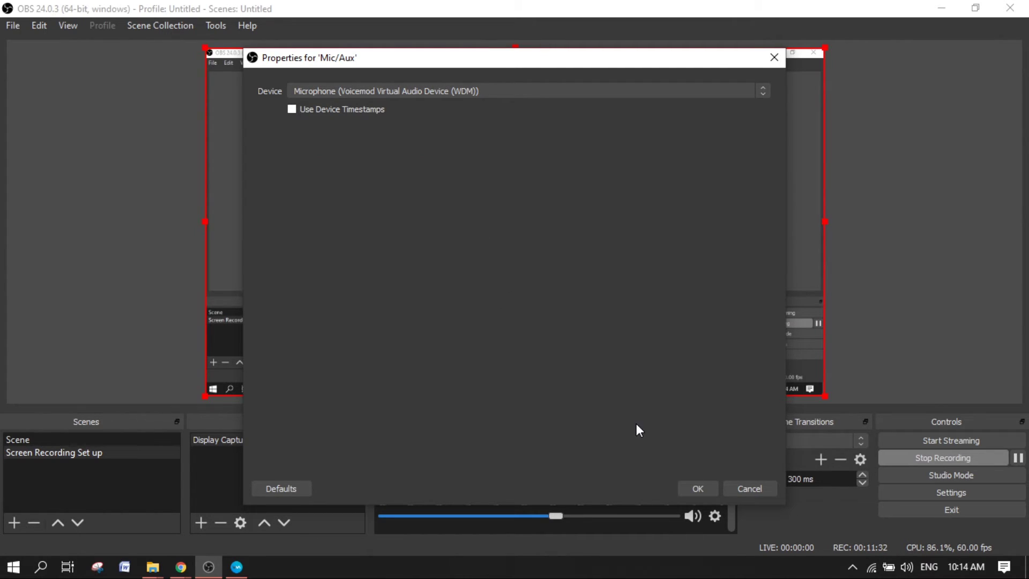
click(699, 488)
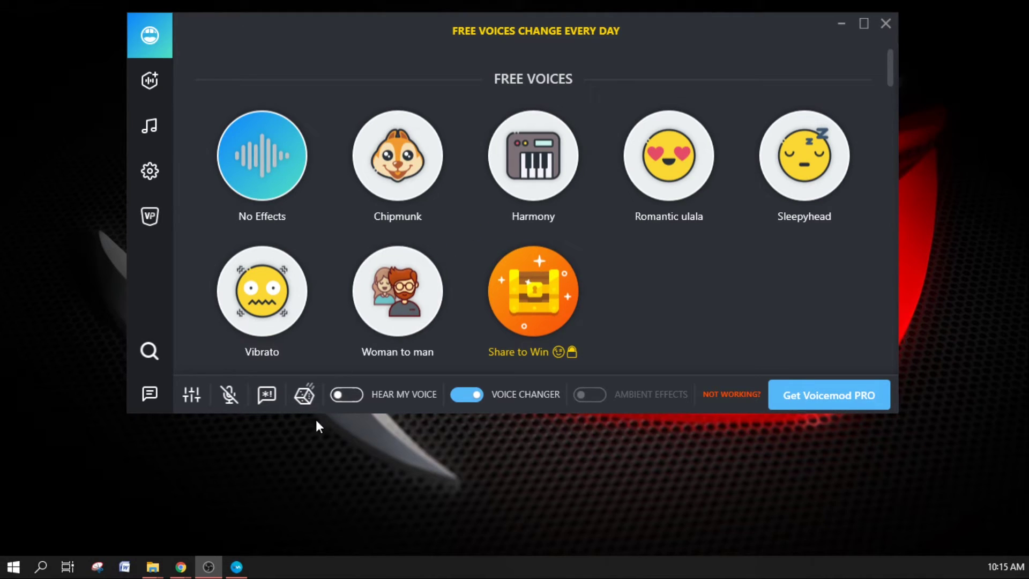
Turn on Hear My Voice in Voicemod and try the Chipmunk and Harmony voices
click(347, 396)
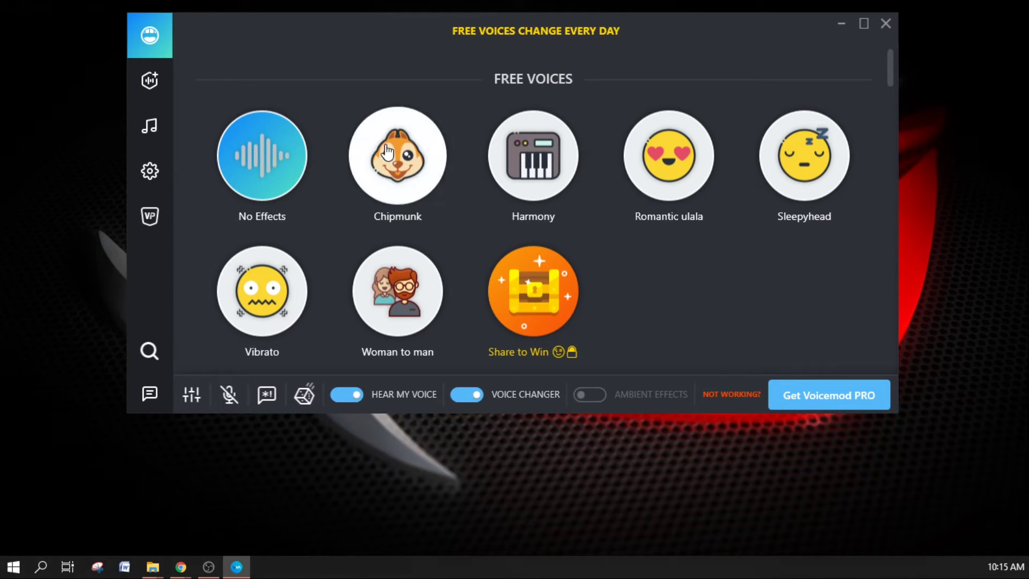
click(421, 194)
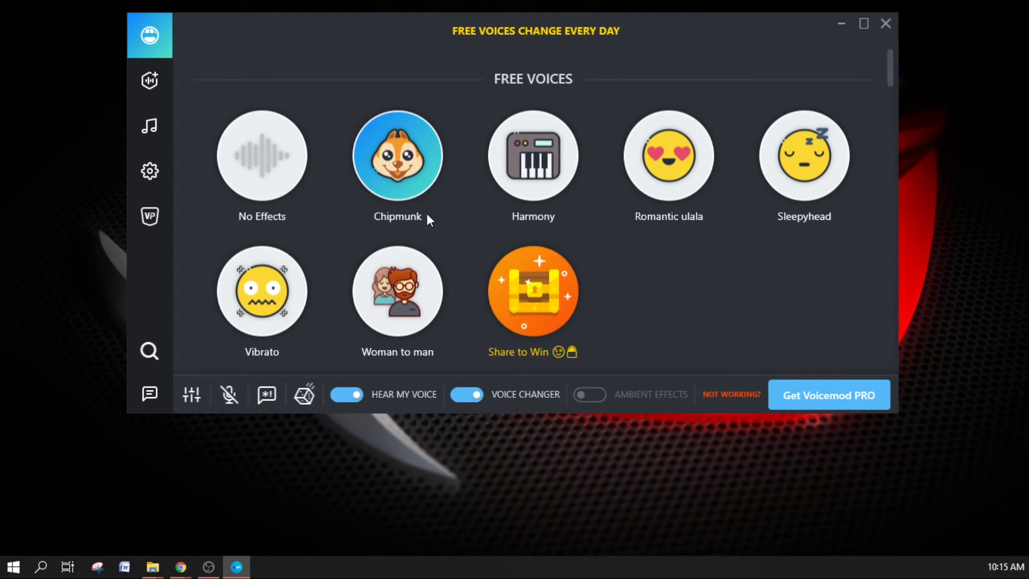
click(545, 183)
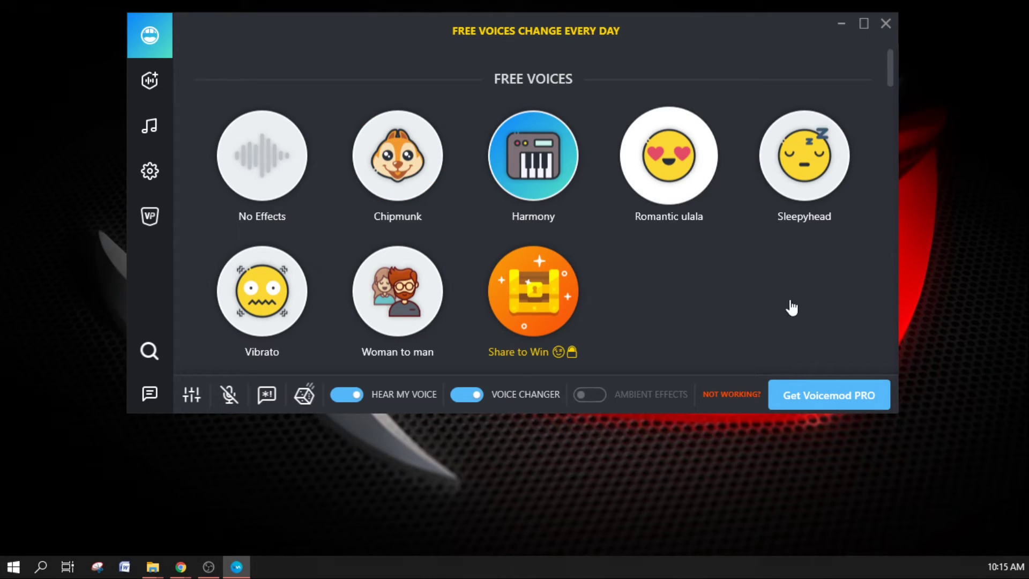
Try the Romantic ulala voice and its Ambient Effects switch, and select the Sleepyhead voice
click(676, 169)
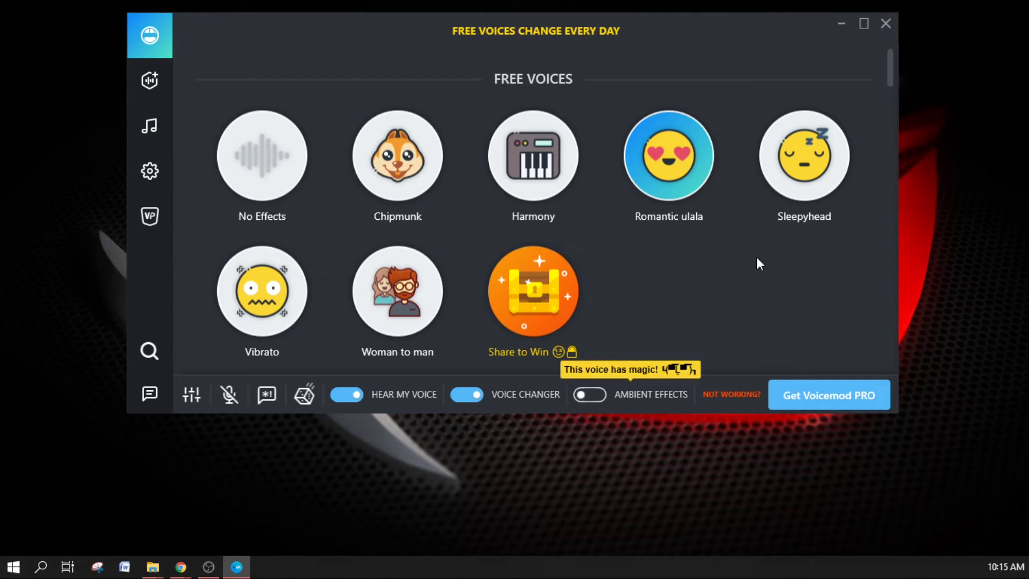
click(584, 397)
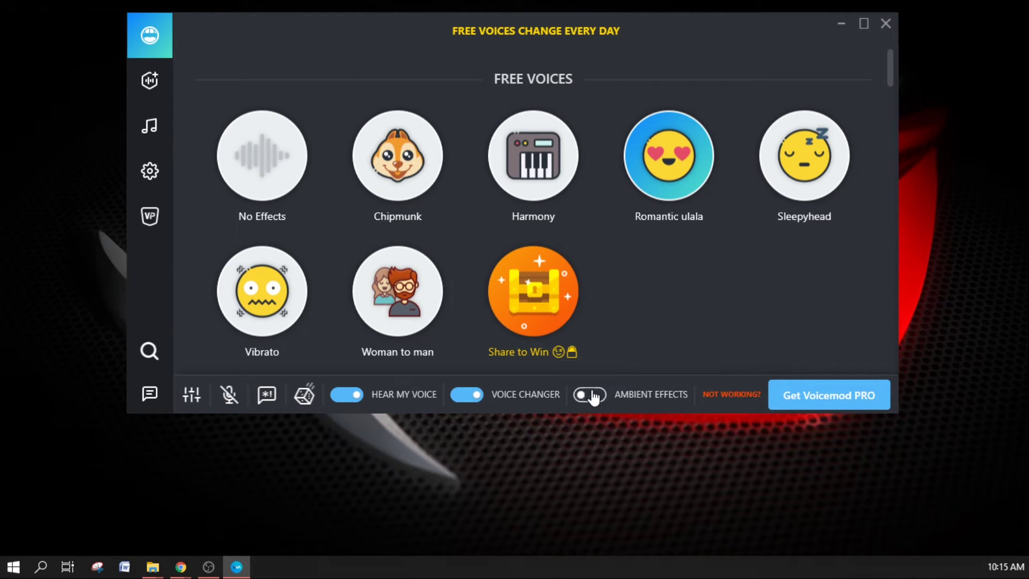
click(591, 399)
click(825, 163)
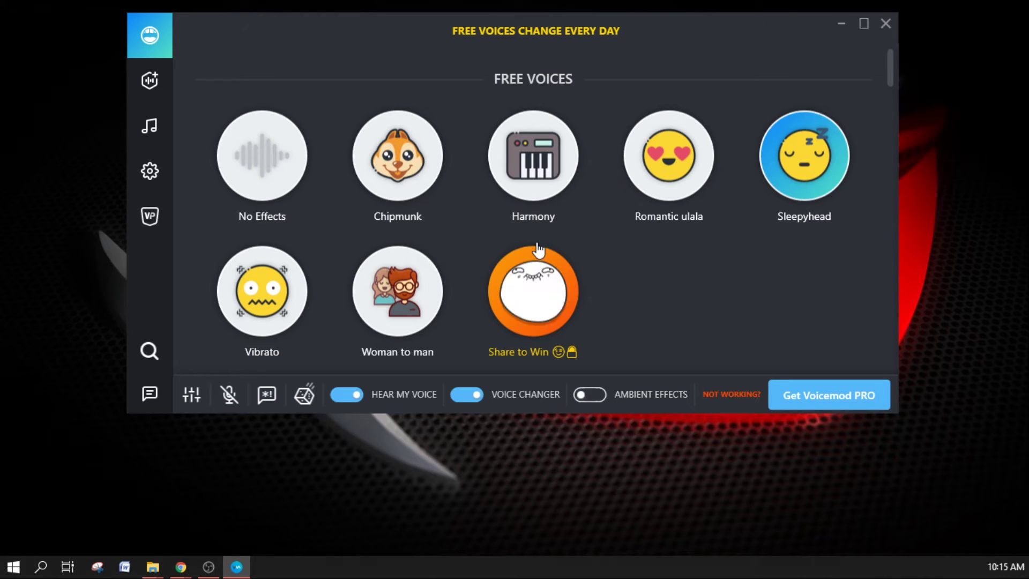
Try the Vibrato voice and the Woman to man voice
click(273, 284)
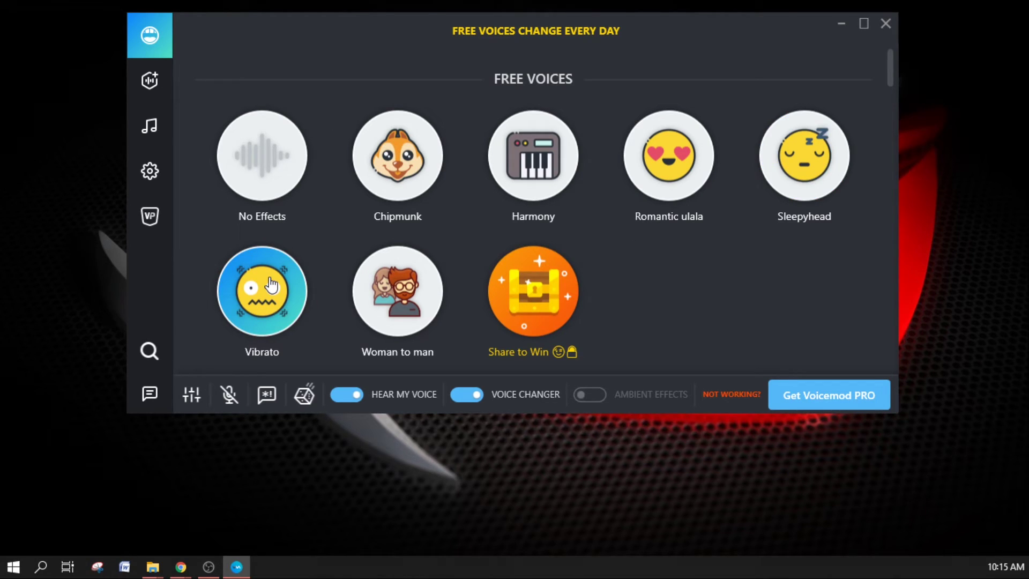
click(404, 312)
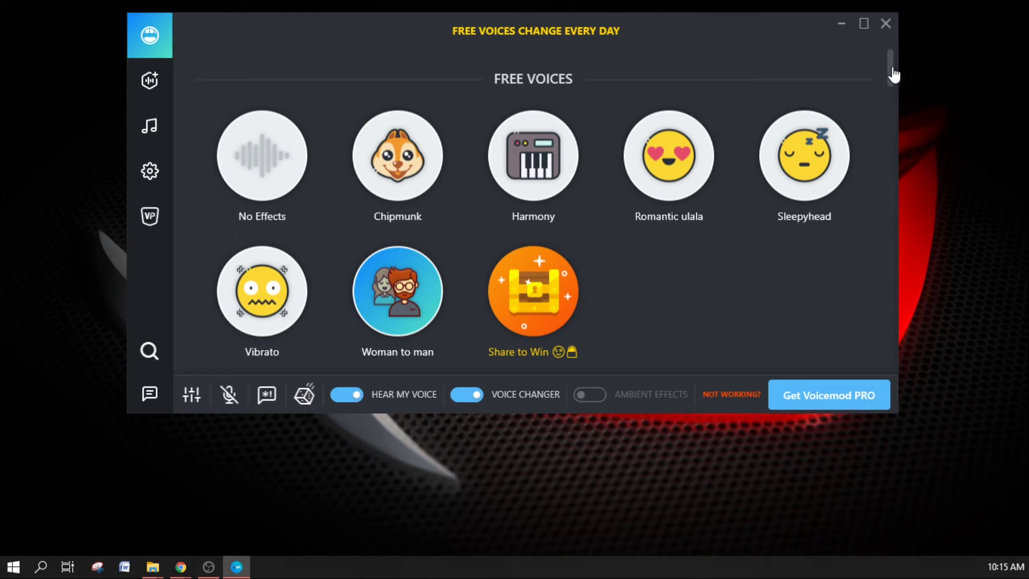
Look at the PRO voices below the free ones and their upgrade offer, and return to the free voices
drag(894, 75, 889, 105)
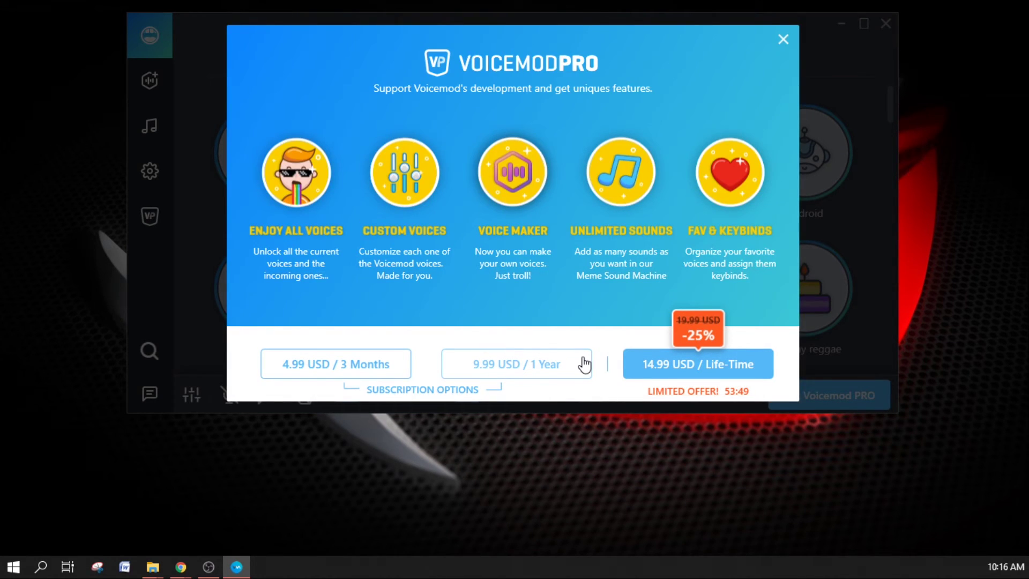
click(782, 39)
scroll(276, 137, up, 5)
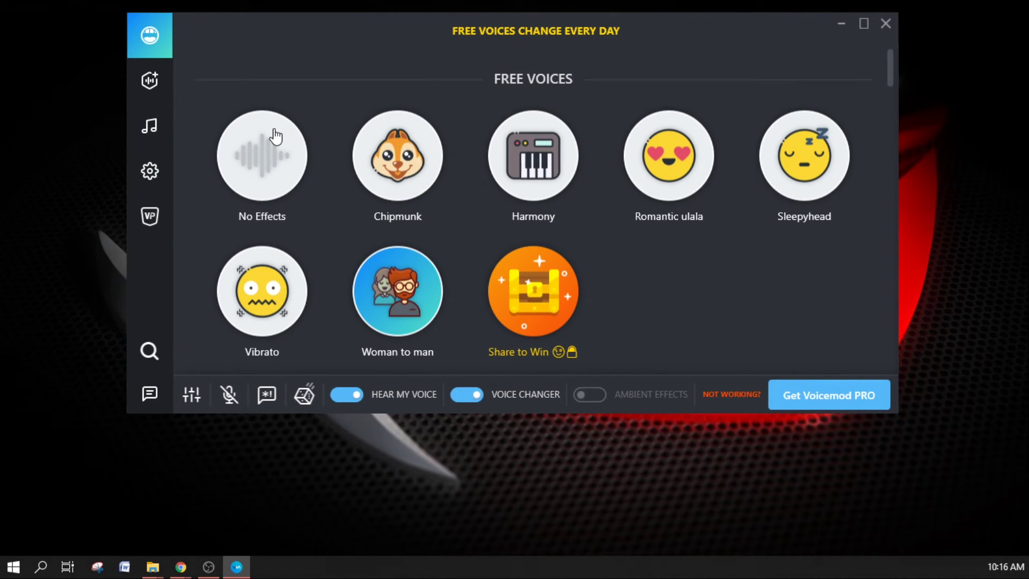
Try the Birthday beach voice, dismiss the Voicemod PRO offer, and go back to the free voices with No Effects selected
scroll(560, 138, down, 5)
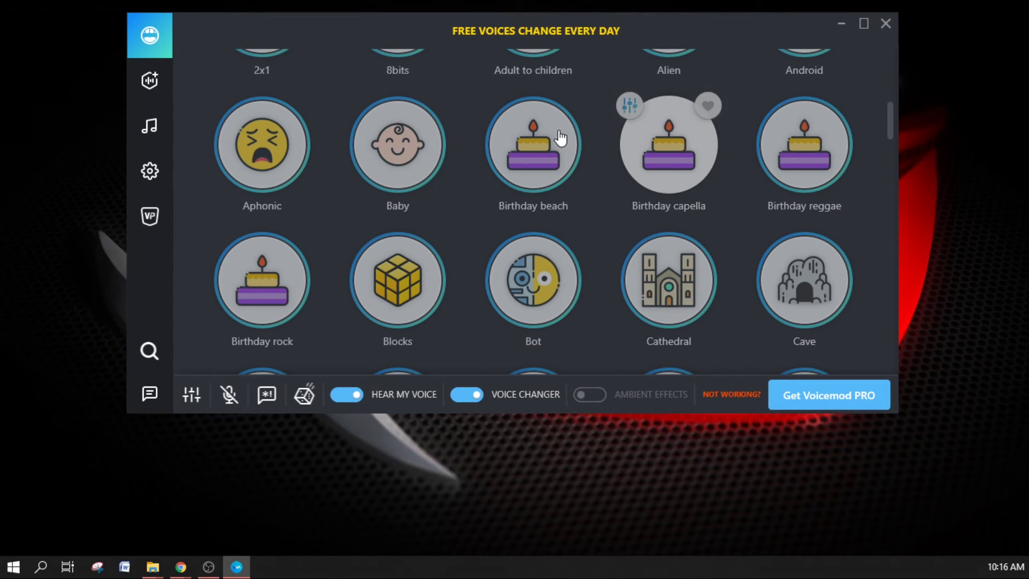
click(560, 138)
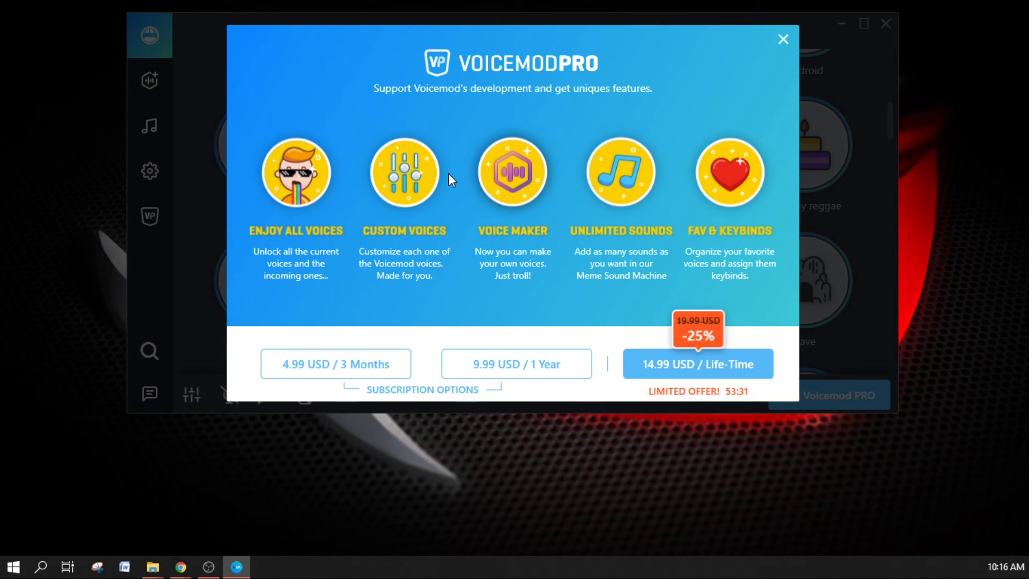
click(783, 39)
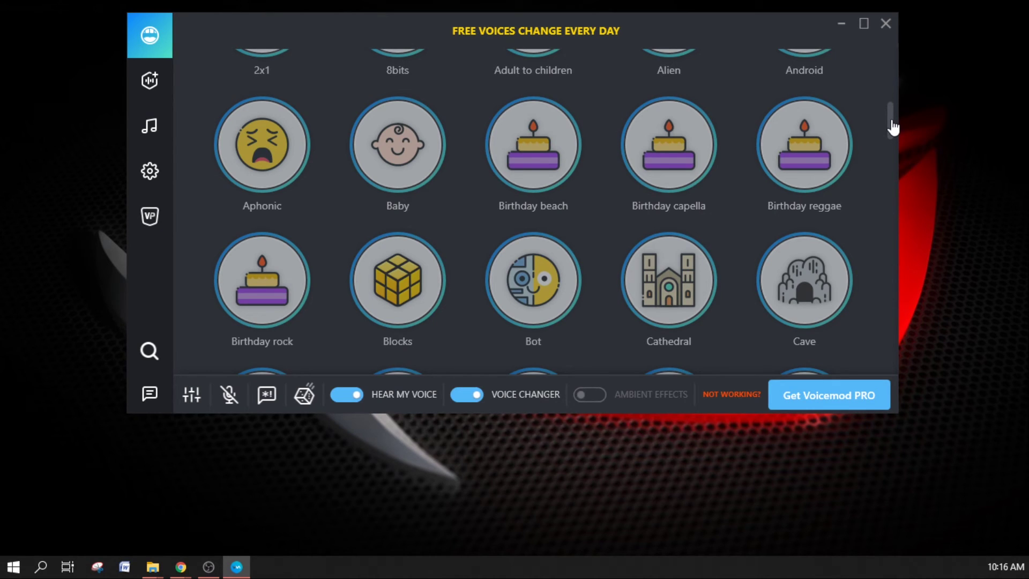
drag(893, 127, 892, 75)
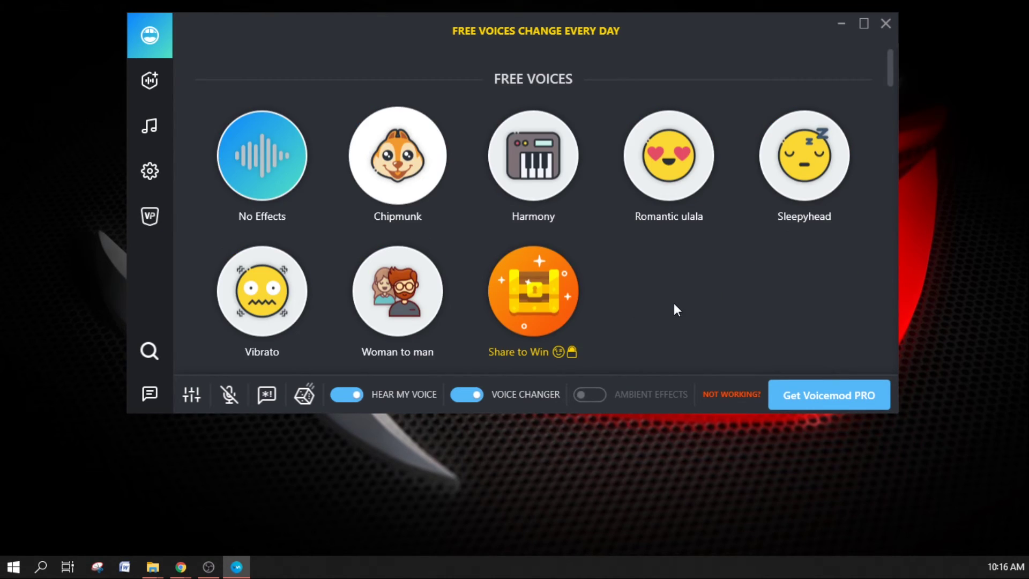